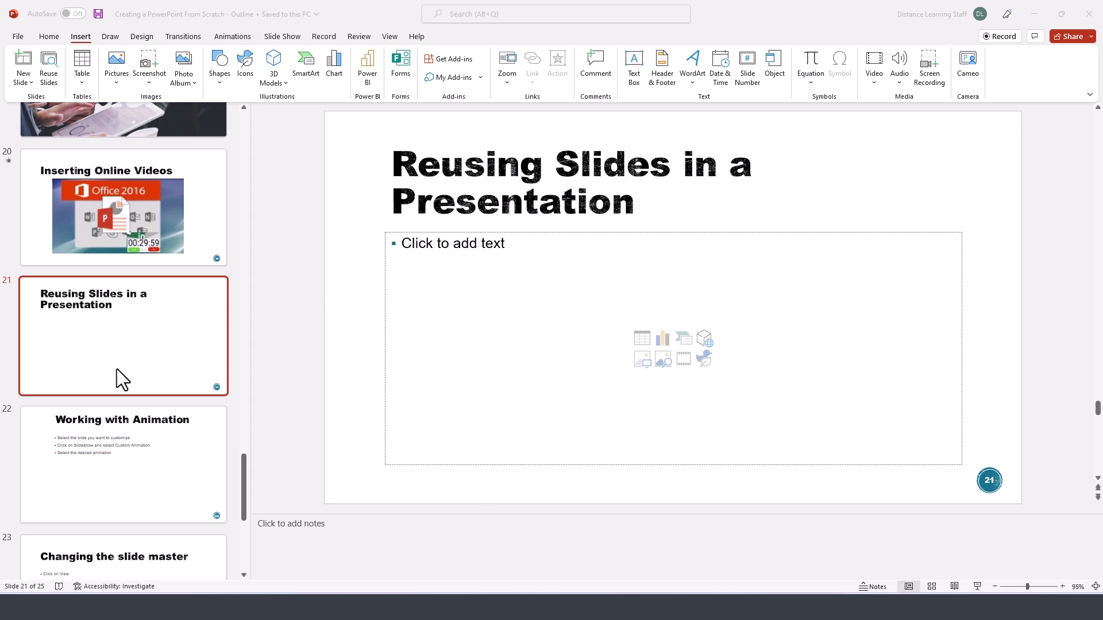
pyautogui.scroll(-2, 116, 362)
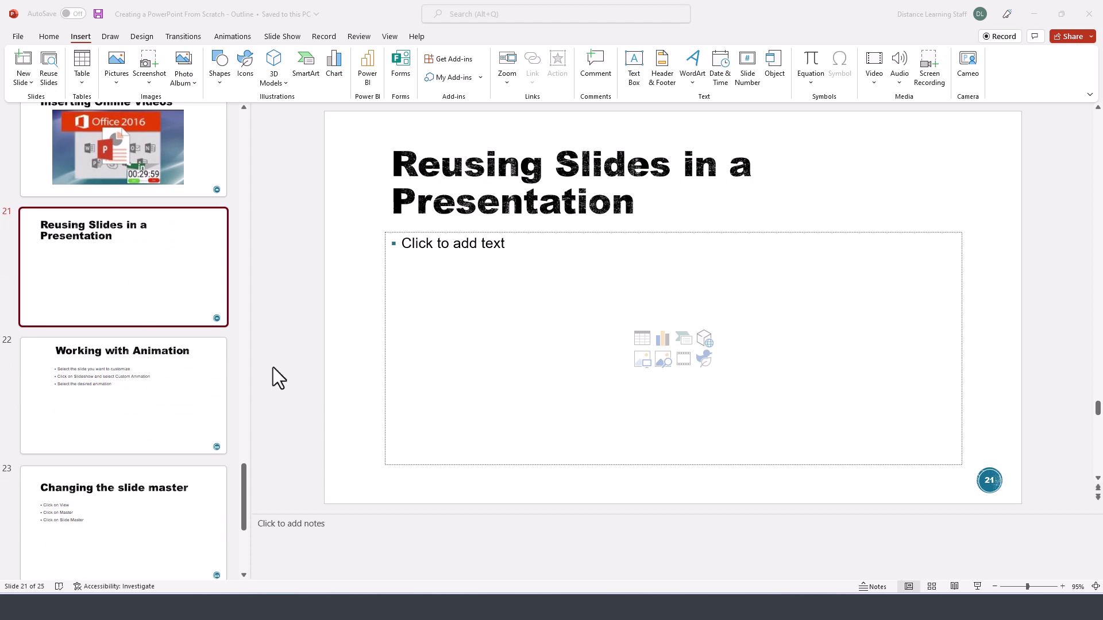
# Step: Move between the Home and Insert ribbons, ending on Home, for slide 21
pyautogui.click(48, 36)
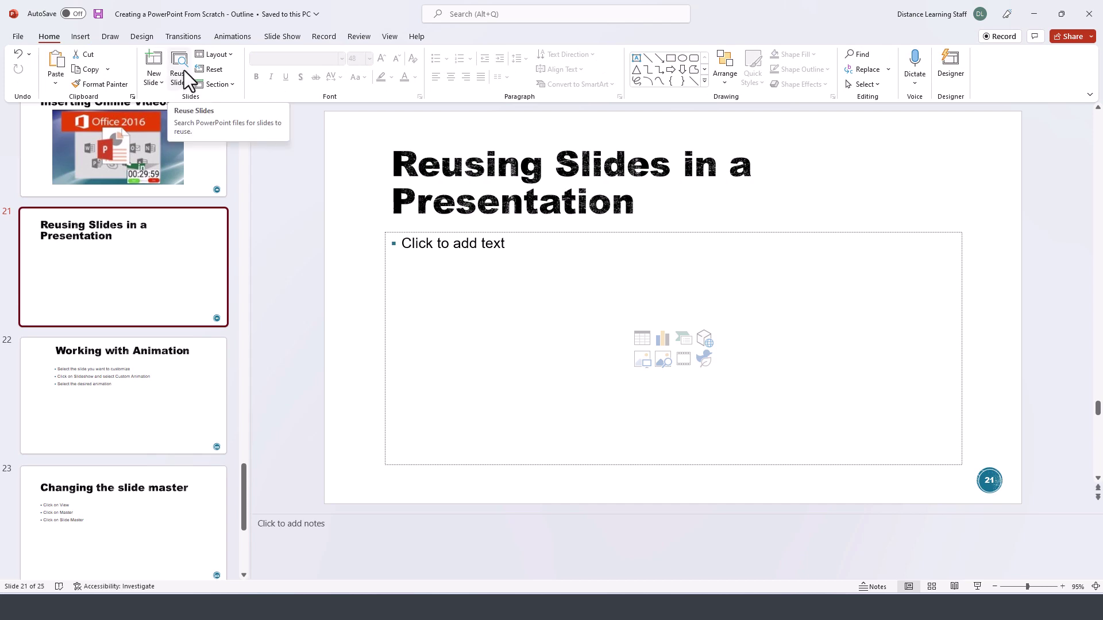
pyautogui.click(79, 36)
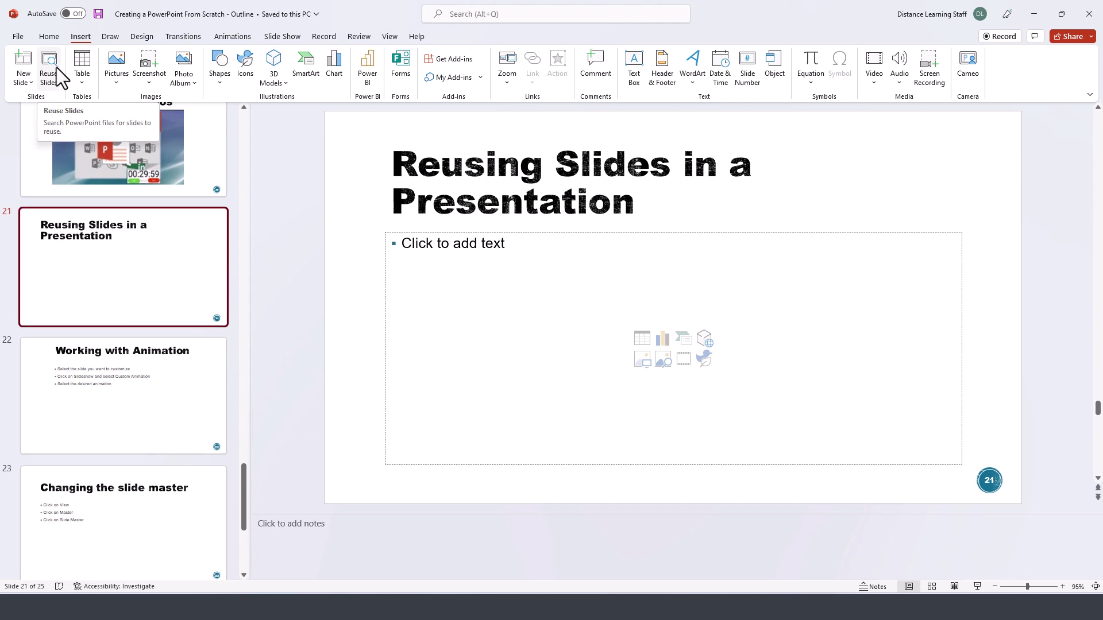
pyautogui.click(48, 36)
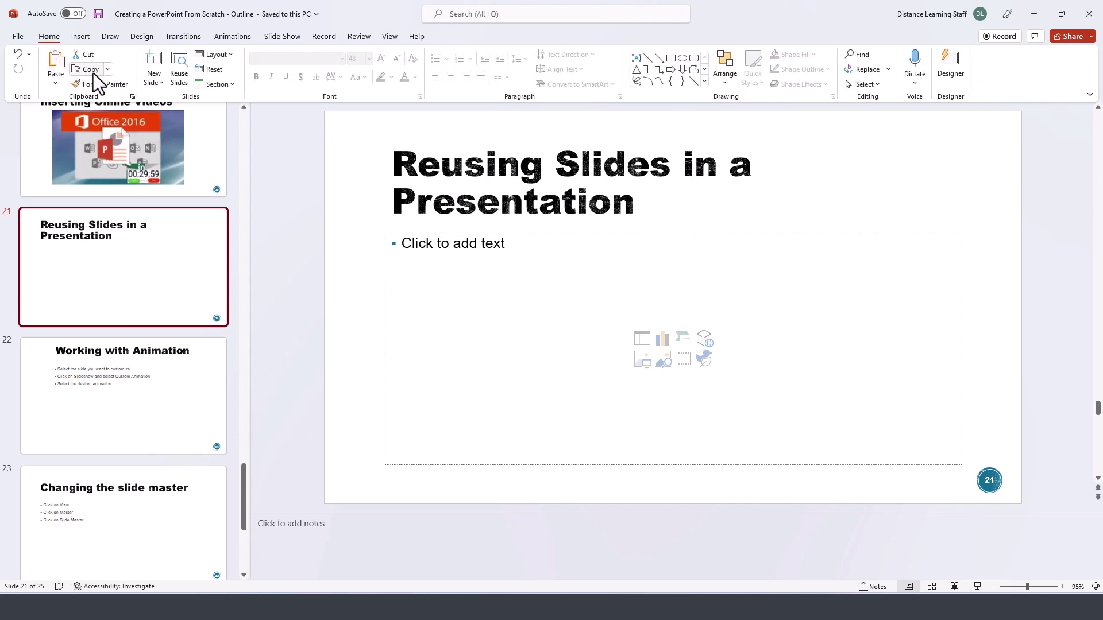
# Step: Open the Reuse Slides pane to list recommended presentations like Guidelines on Using PowerPoint
pyautogui.click(179, 64)
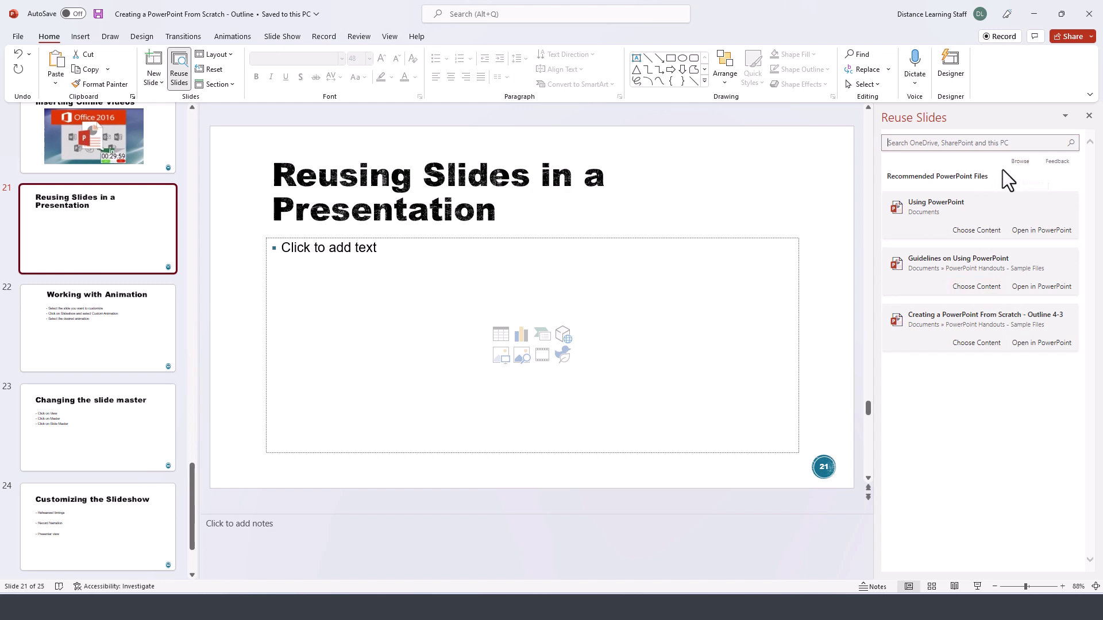
# Step: Load Guidelines on Using PowerPoint from PowerPoint Handouts - Sample Files into the Reuse Slides pane
pyautogui.click(1020, 162)
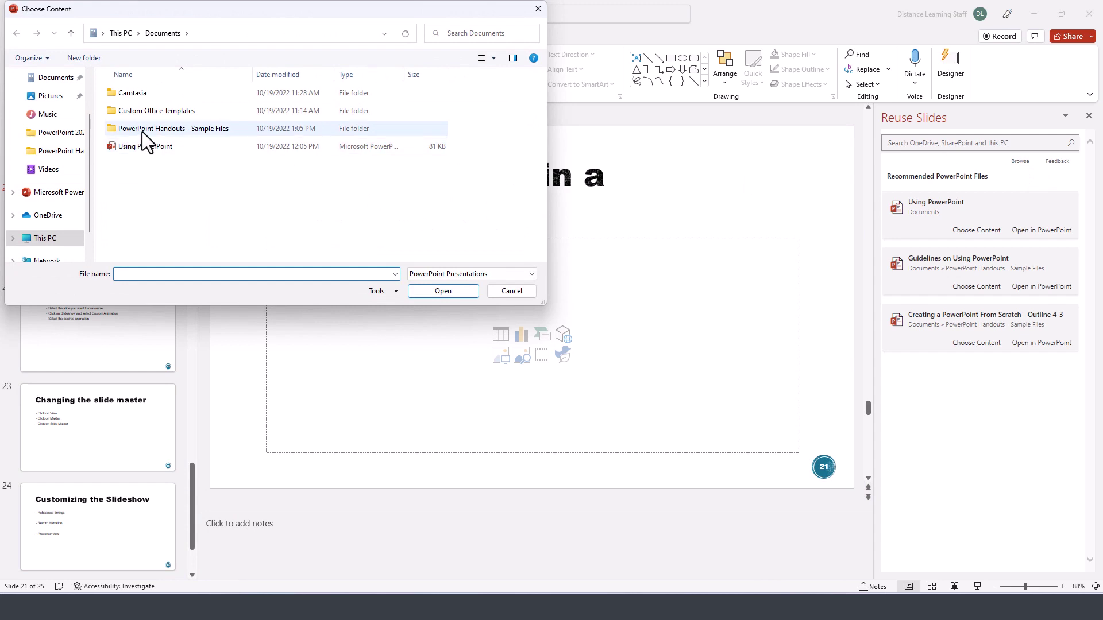
pyautogui.doubleClick(155, 128)
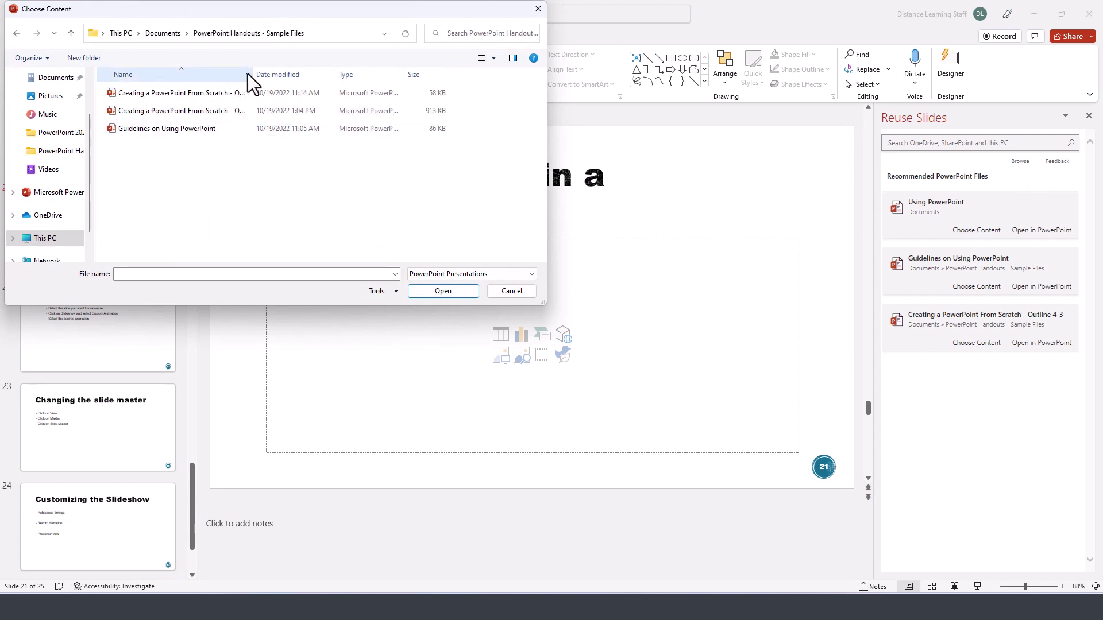
pyautogui.click(172, 128)
pyautogui.doubleClick(173, 128)
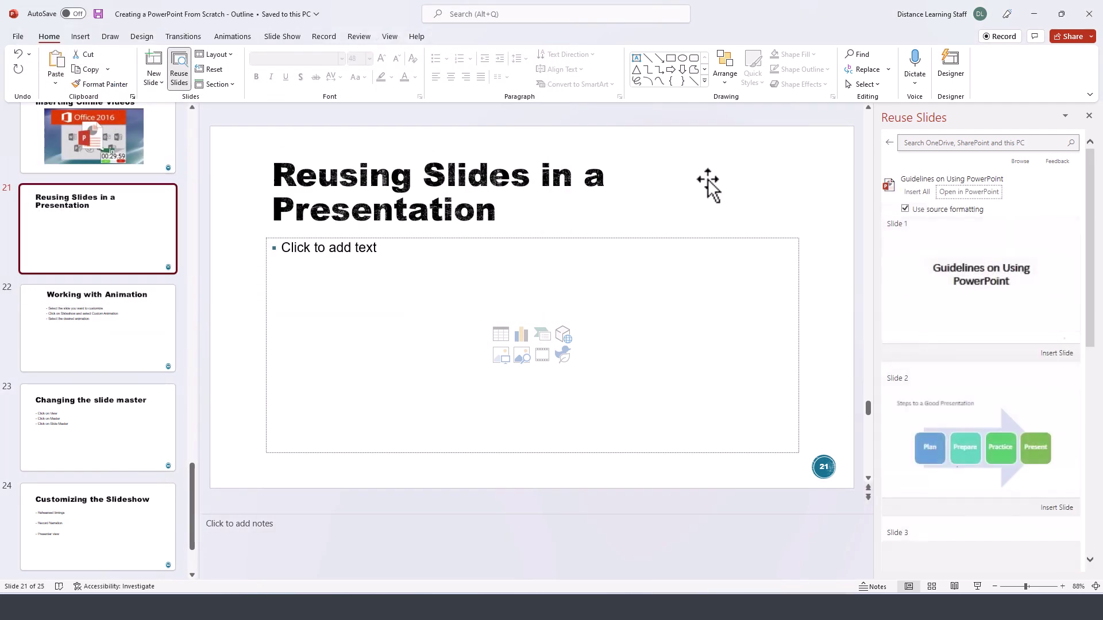
pyautogui.scroll(-3, 1019, 398)
pyautogui.scroll(-2, 1019, 398)
pyautogui.scroll(-2, 991, 409)
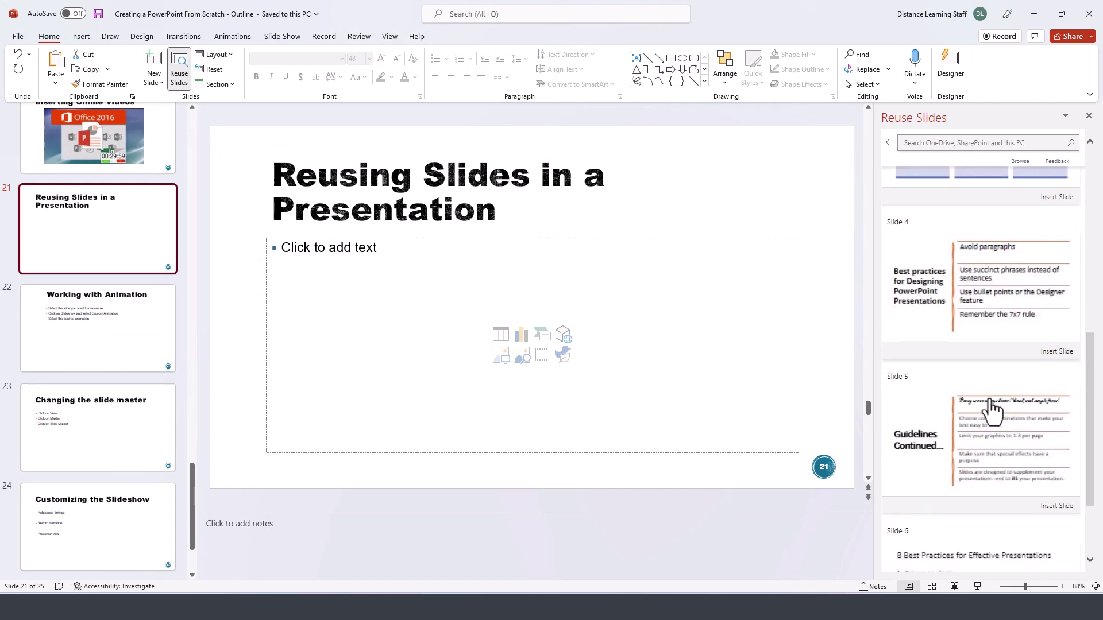
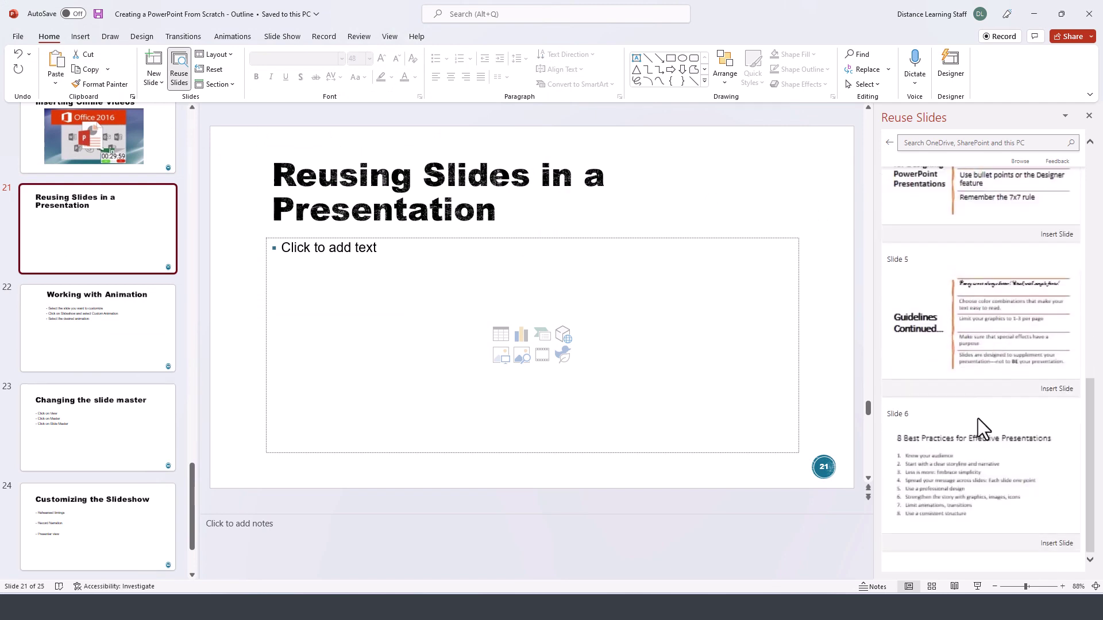
pyautogui.scroll(2, 983, 427)
pyautogui.scroll(2, 982, 426)
pyautogui.scroll(1, 983, 426)
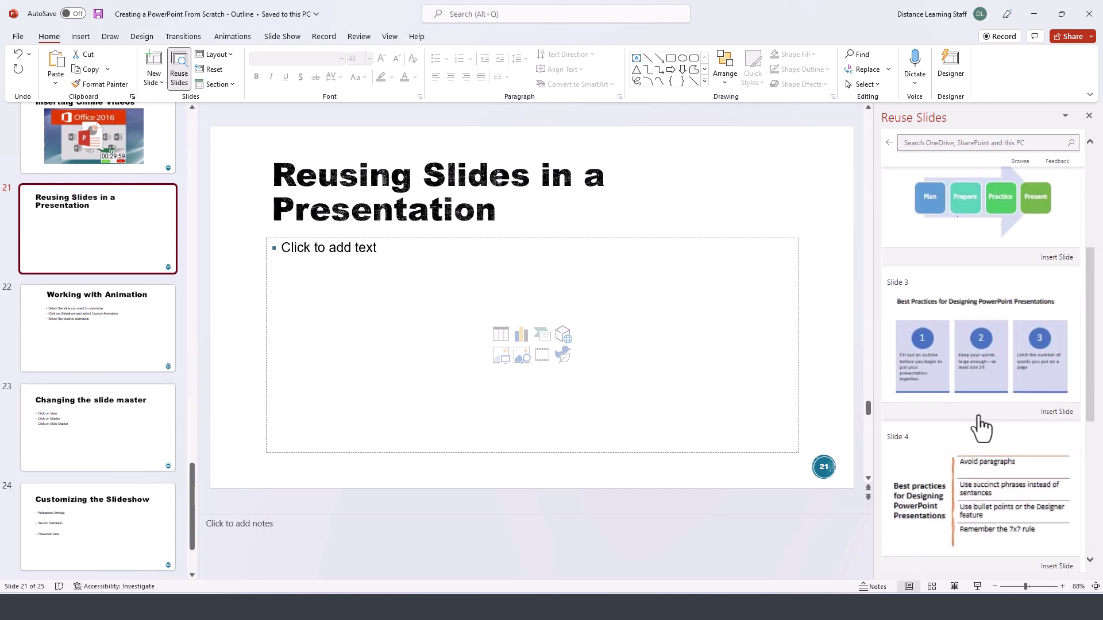
# Step: Insert the three-step best-practices slide from the other deck after slide 21
pyautogui.click(935, 354)
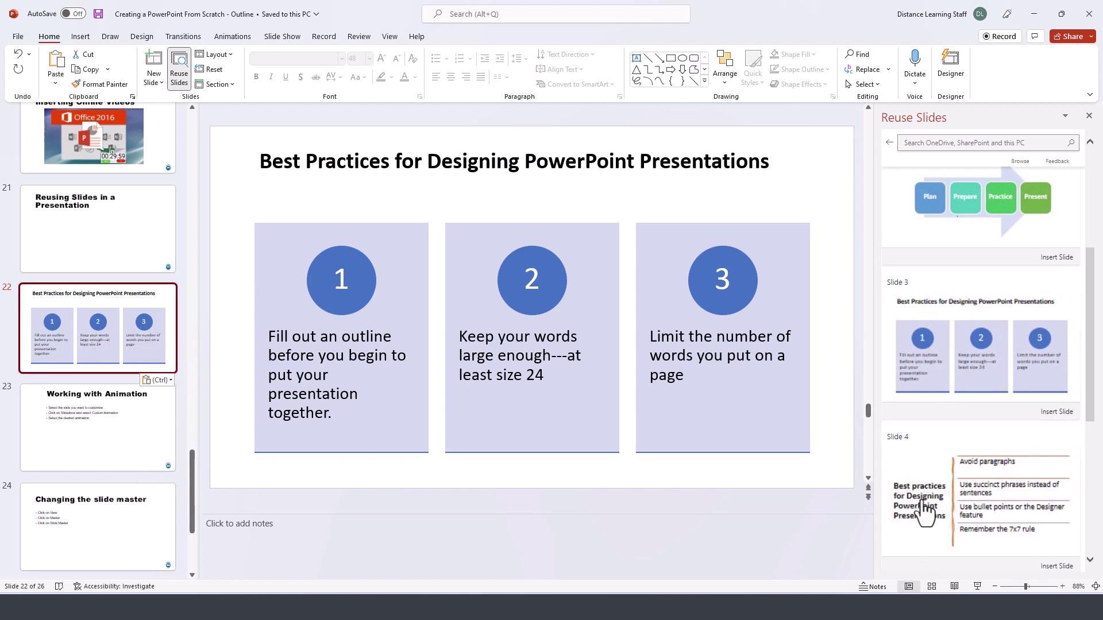
pyautogui.scroll(-2, 926, 510)
pyautogui.click(937, 425)
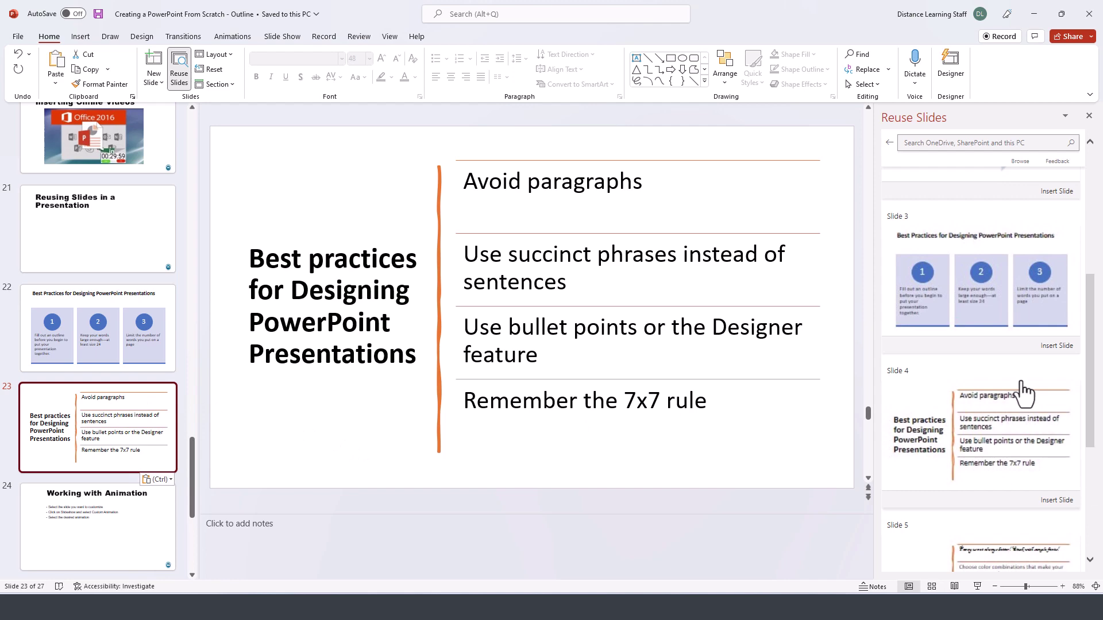
pyautogui.scroll(-1, 1024, 392)
pyautogui.scroll(-1, 1024, 392)
pyautogui.scroll(-2, 1008, 396)
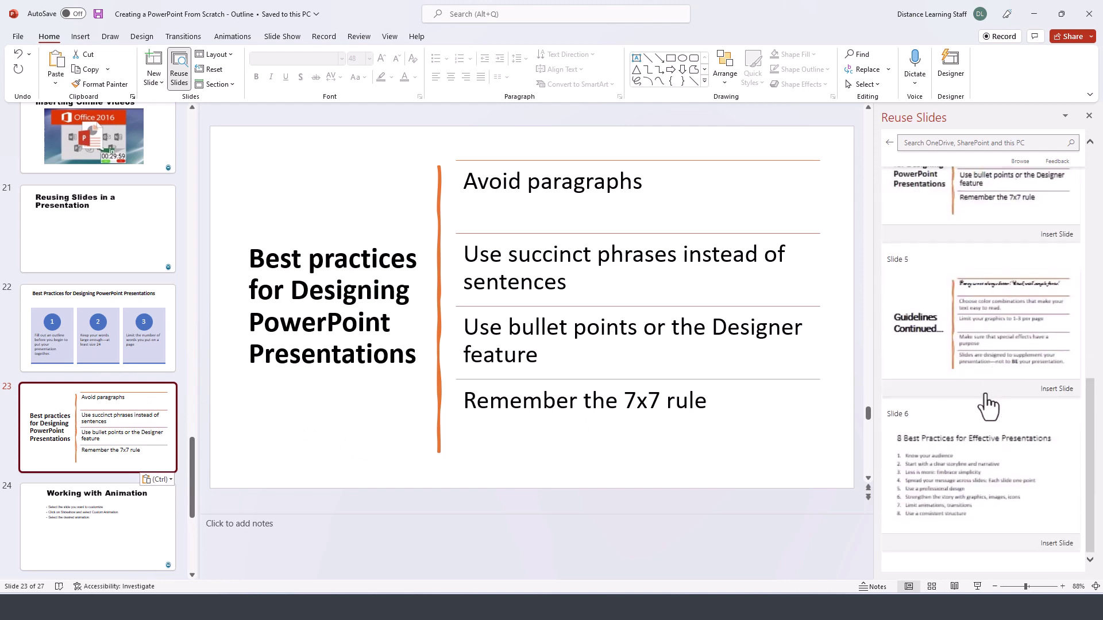
pyautogui.scroll(3, 989, 404)
pyautogui.scroll(3, 990, 403)
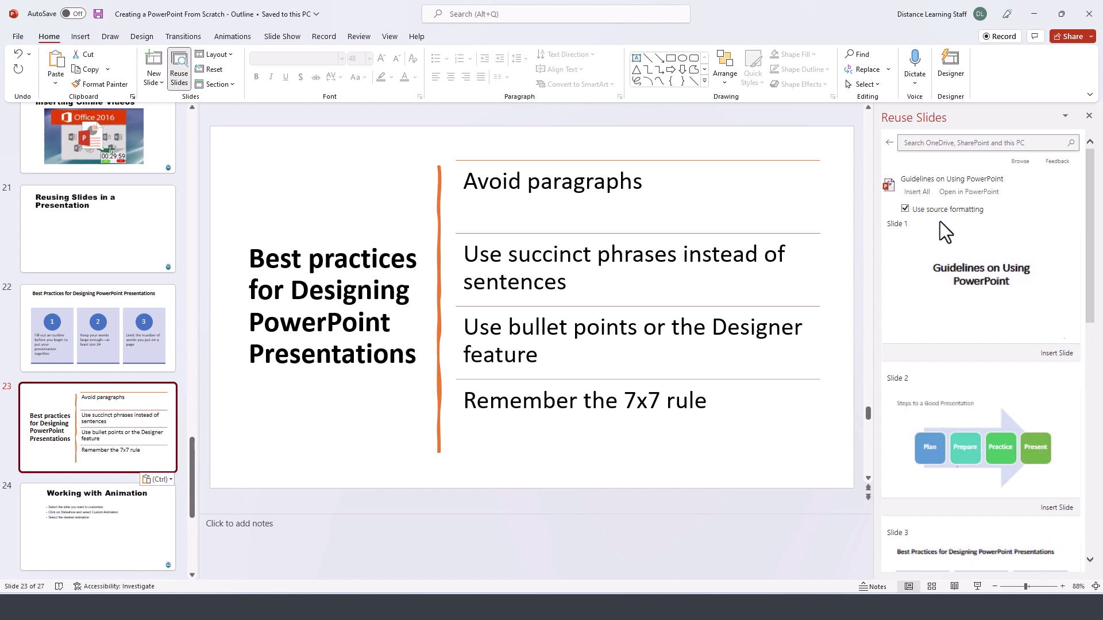
pyautogui.scroll(-2, 991, 337)
pyautogui.scroll(-2, 1004, 327)
pyautogui.scroll(4, 1004, 327)
# Step: Turn off Use source formatting in the Reuse Slides pane
pyautogui.click(905, 210)
pyautogui.scroll(-3, 1003, 319)
pyautogui.scroll(-3, 973, 387)
pyautogui.scroll(-3, 974, 392)
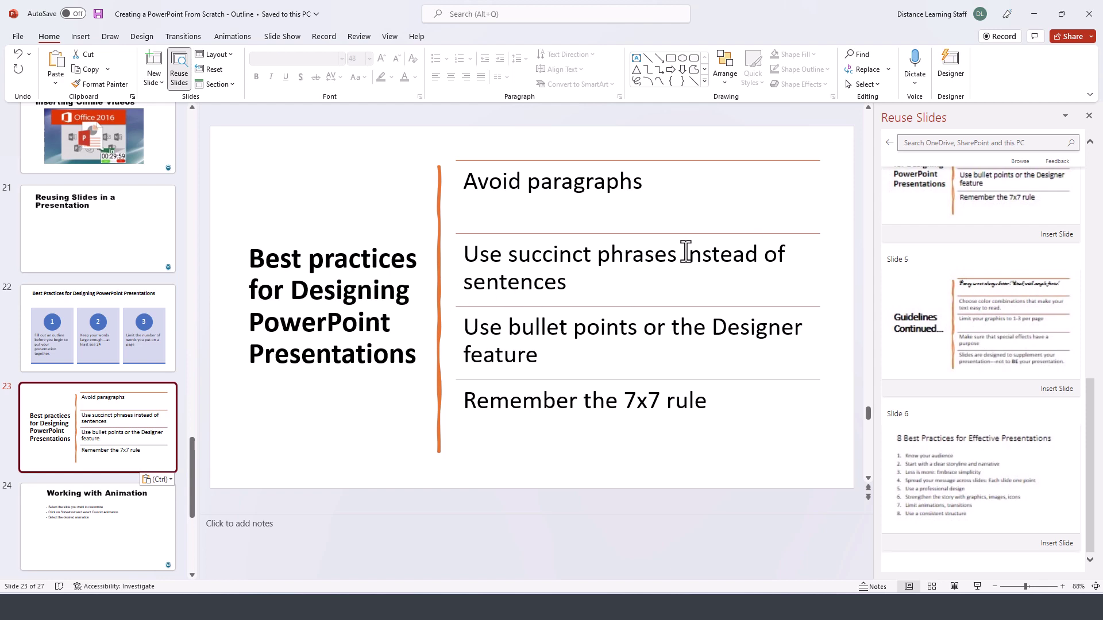
# Step: Close the Reuse Slides pane and review the inserted slides 22 and 23
pyautogui.click(1089, 117)
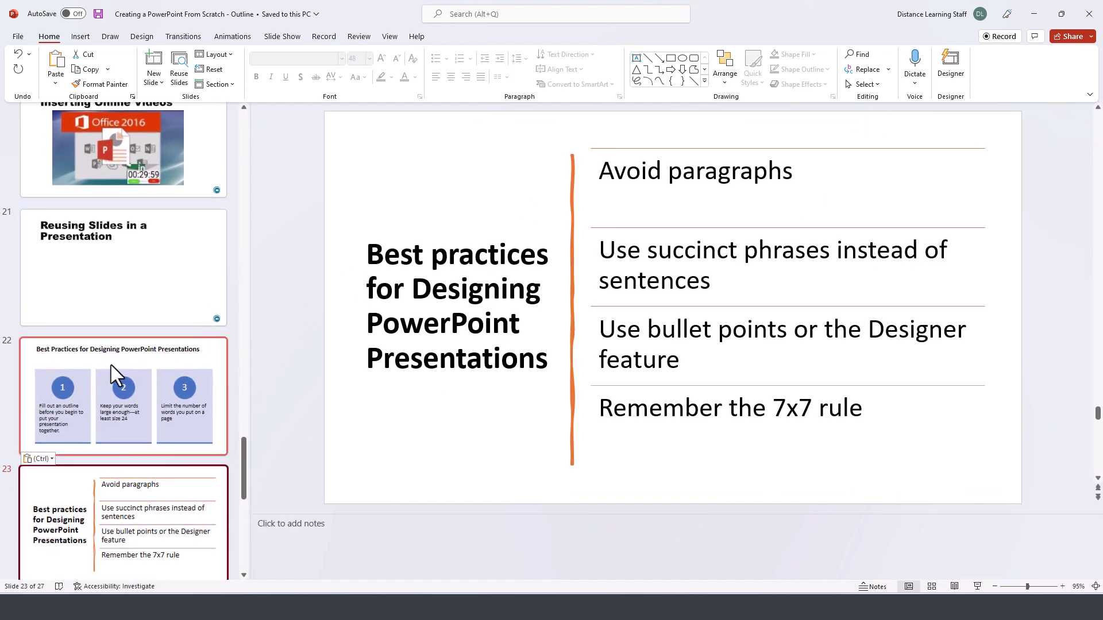
pyautogui.click(89, 402)
pyautogui.scroll(-2, 198, 483)
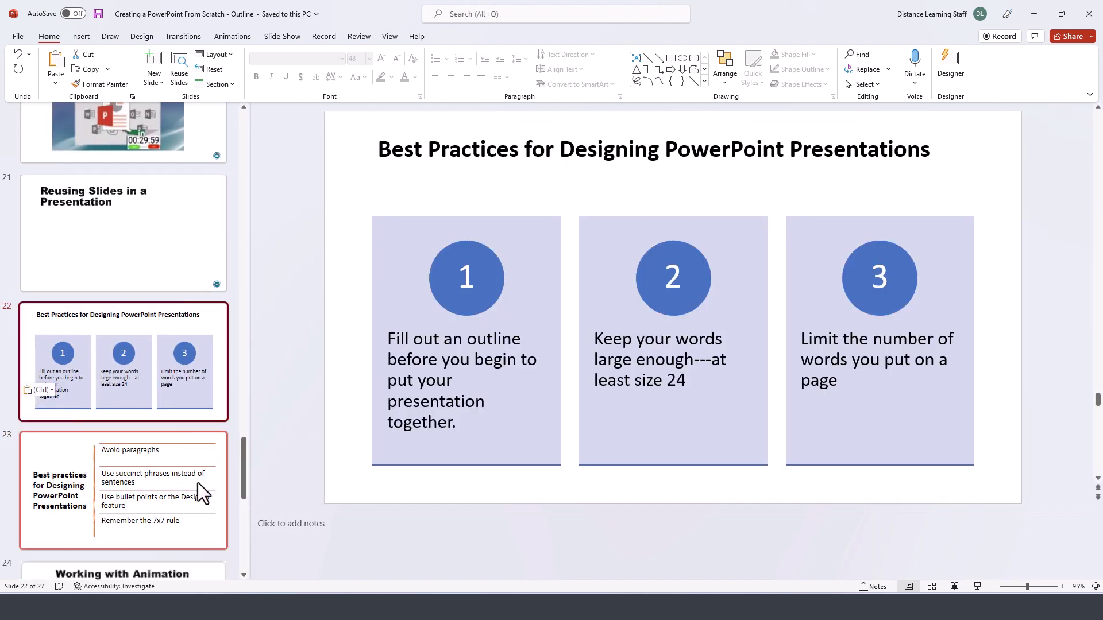
pyautogui.click(165, 408)
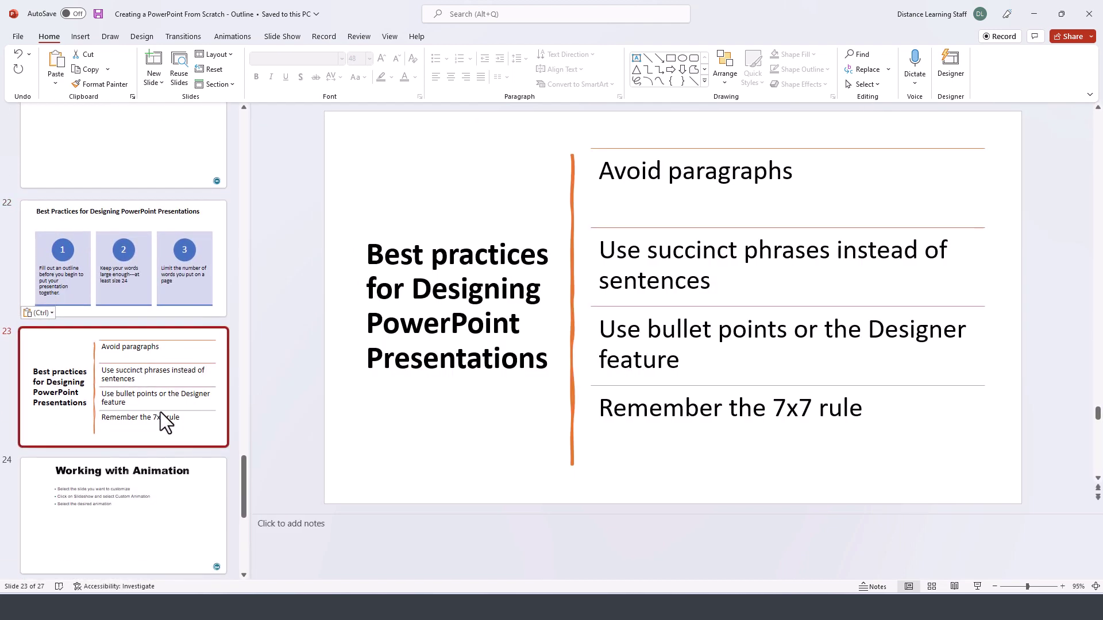